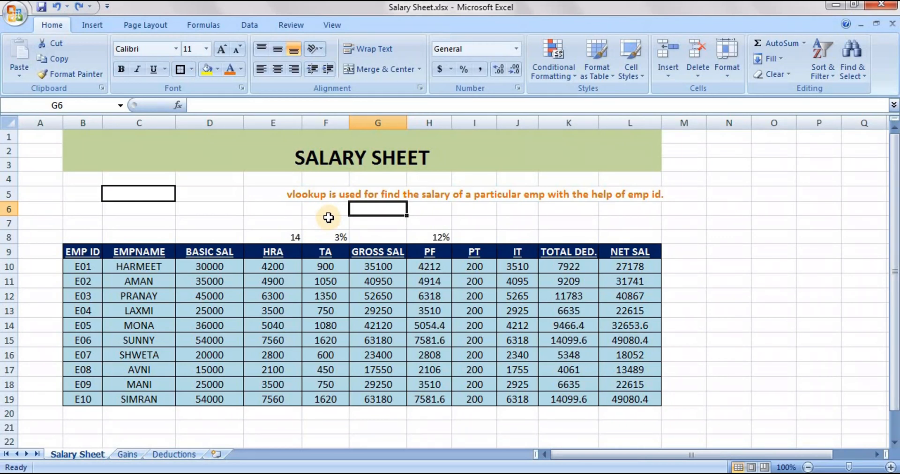
pyautogui.click(283, 213)
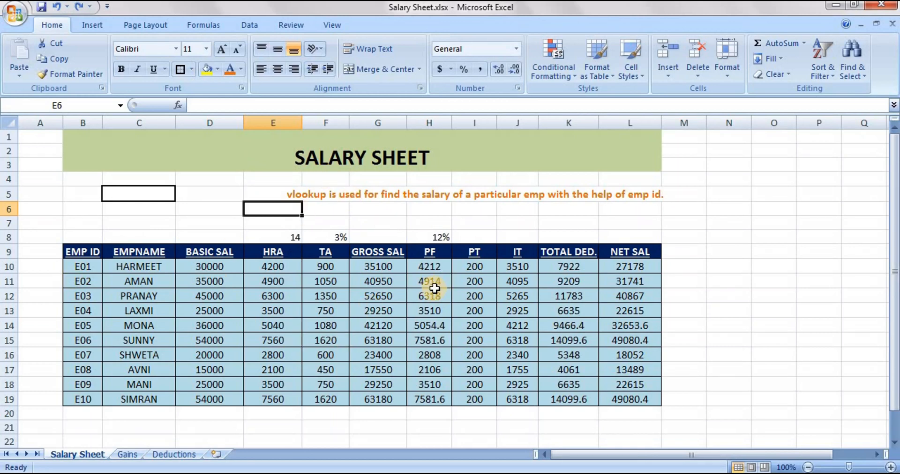
pyautogui.click(683, 323)
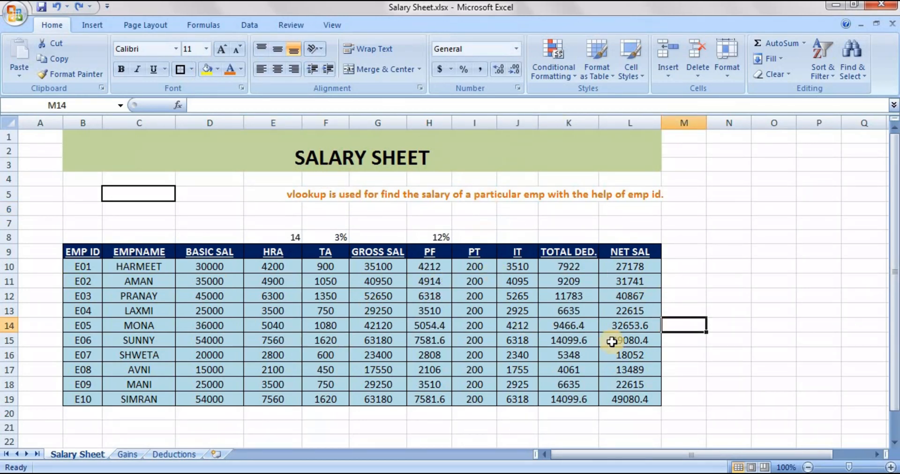
pyautogui.click(688, 296)
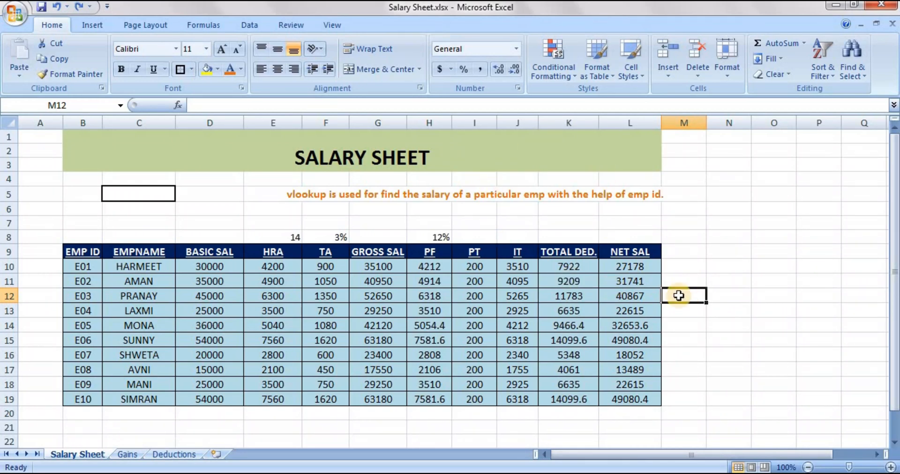
pyautogui.click(680, 256)
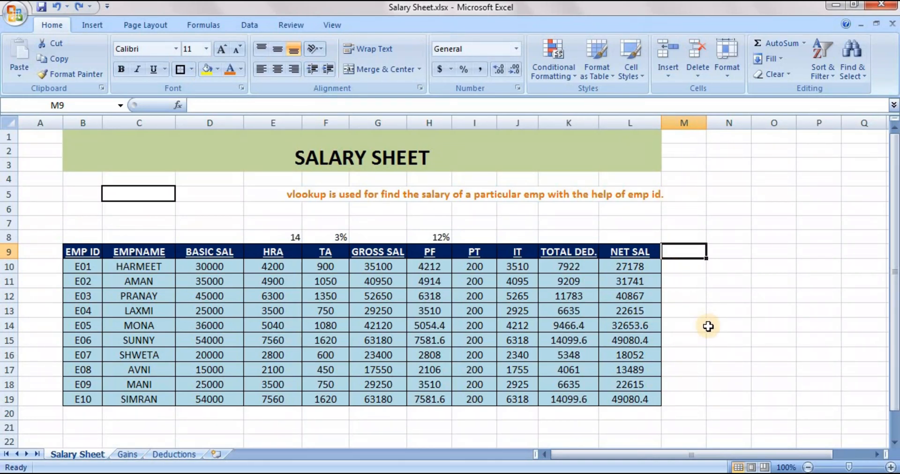
pyautogui.click(549, 214)
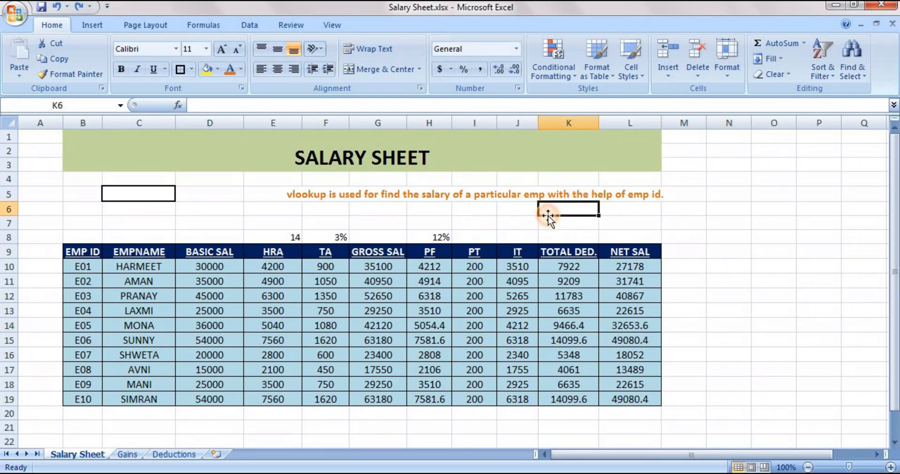
pyautogui.click(302, 194)
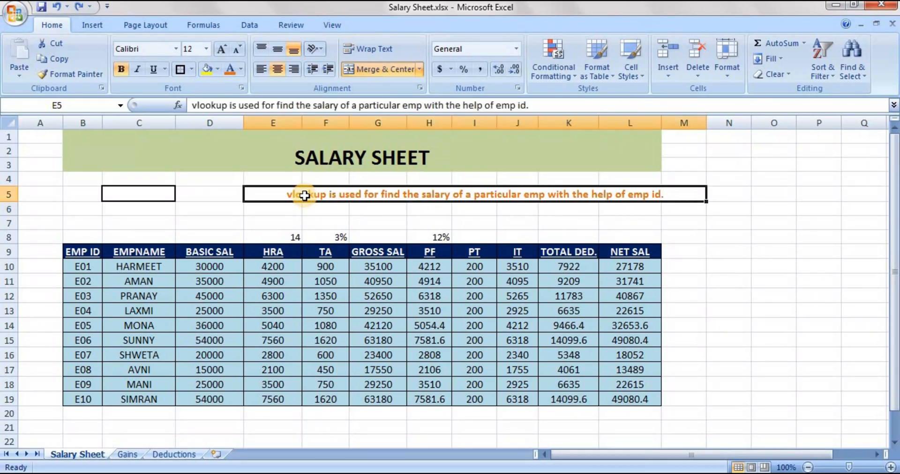
pyautogui.click(337, 206)
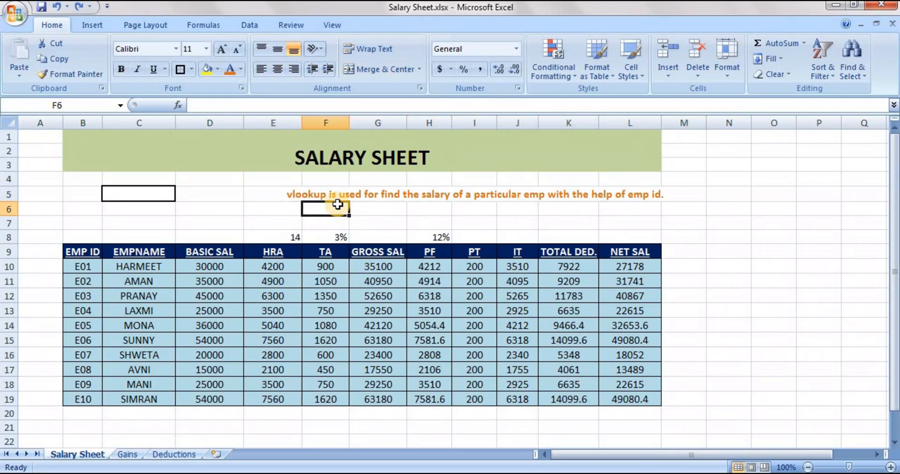
pyautogui.click(225, 222)
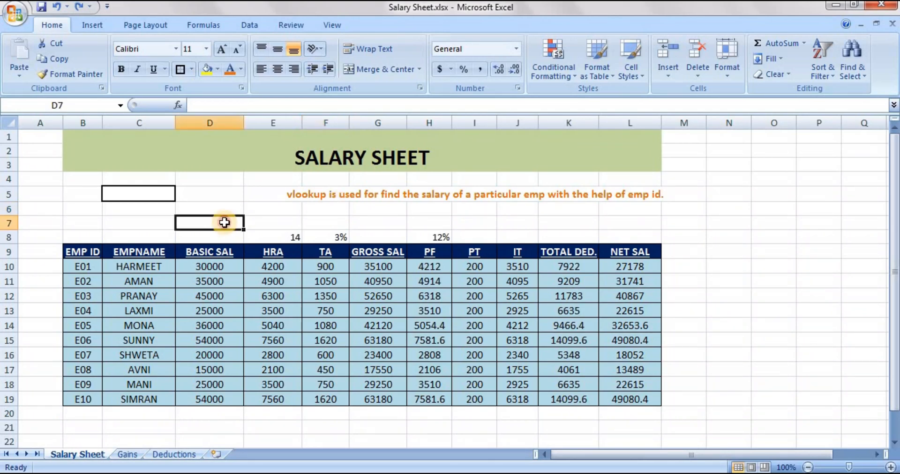
# Begin a VLOOKUP formula in cell C5 with B16 as the lookup value and B9:L19 as the table array
pyautogui.click(143, 196)
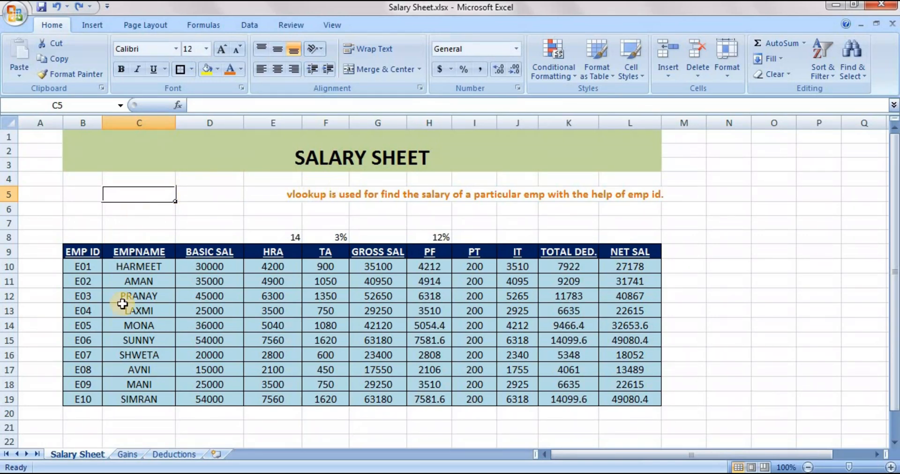
pyautogui.click(209, 196)
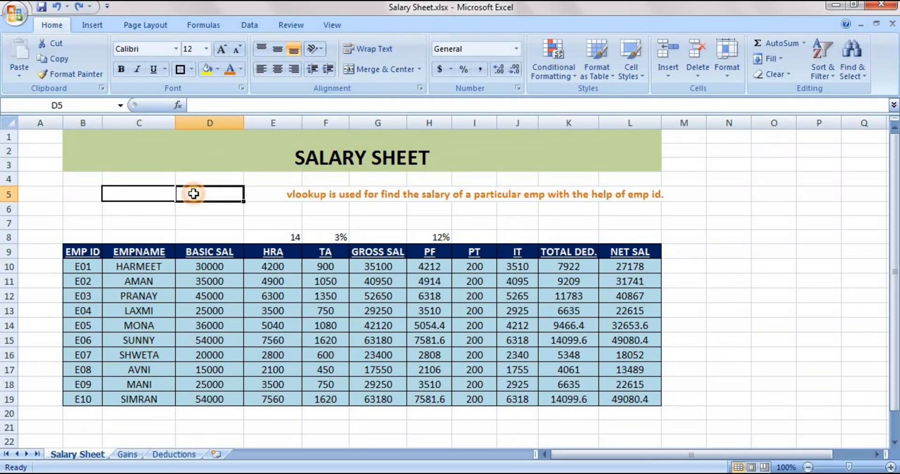
pyautogui.click(165, 193)
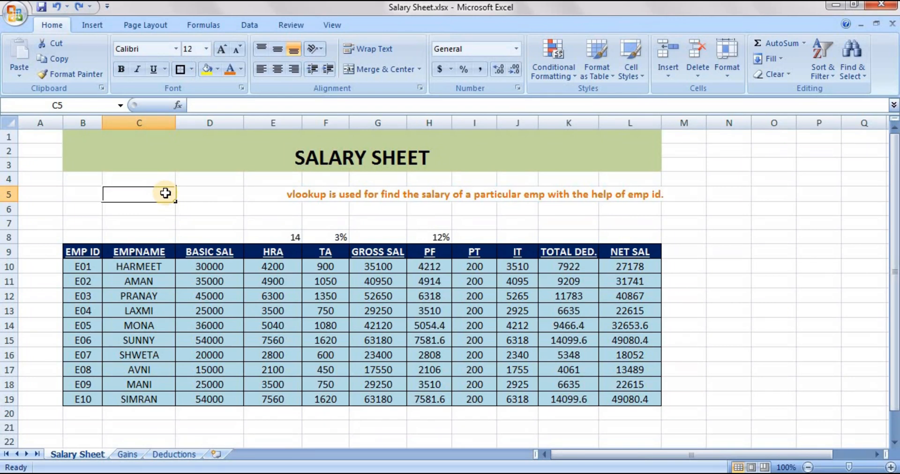
pyautogui.write('=')
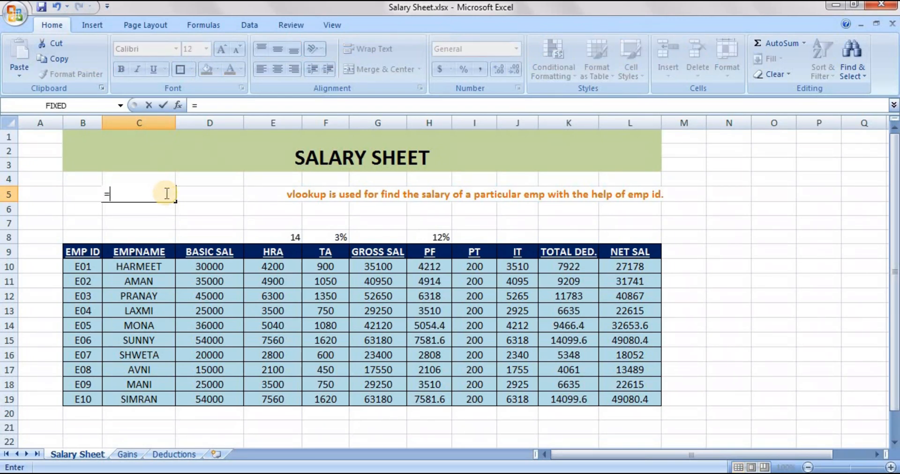
pyautogui.write('vloo')
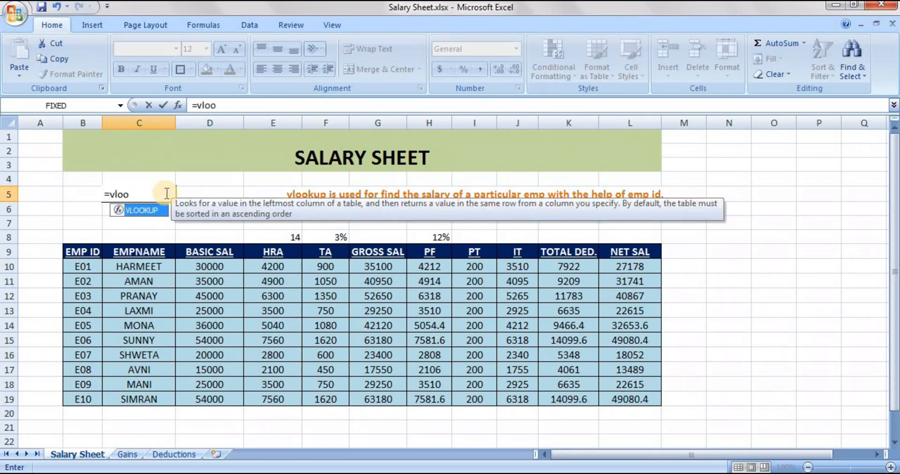
pyautogui.press('Tab')
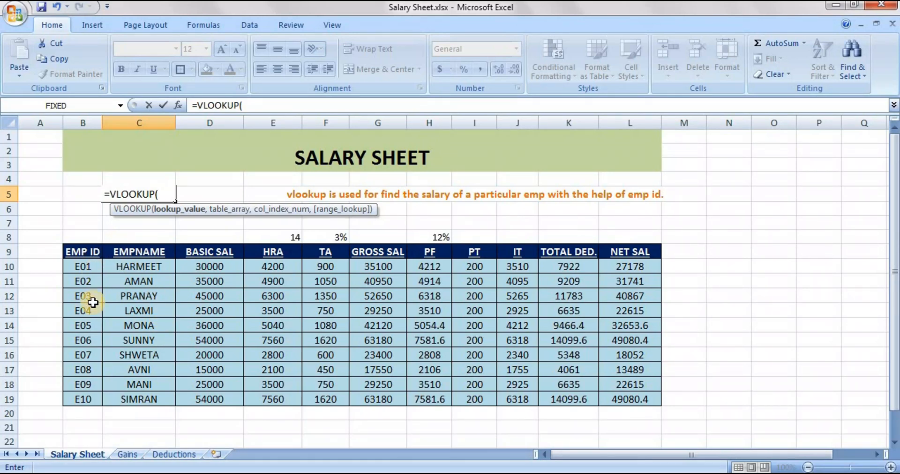
pyautogui.click(83, 355)
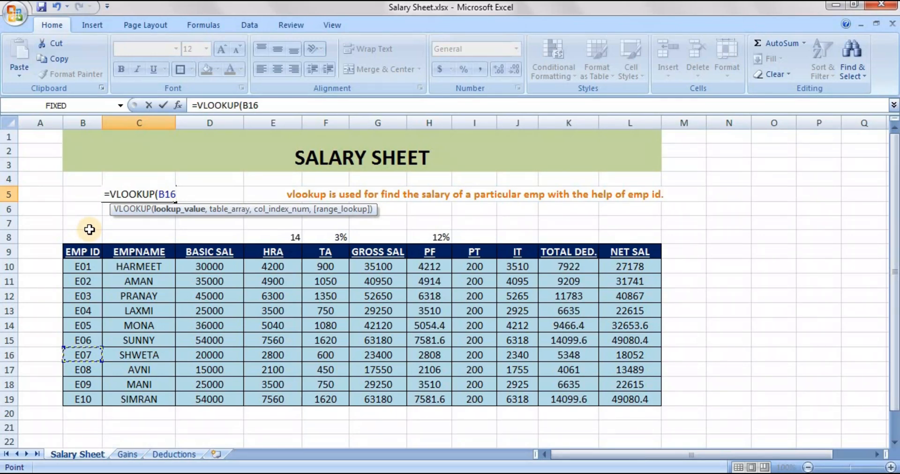
pyautogui.write(',')
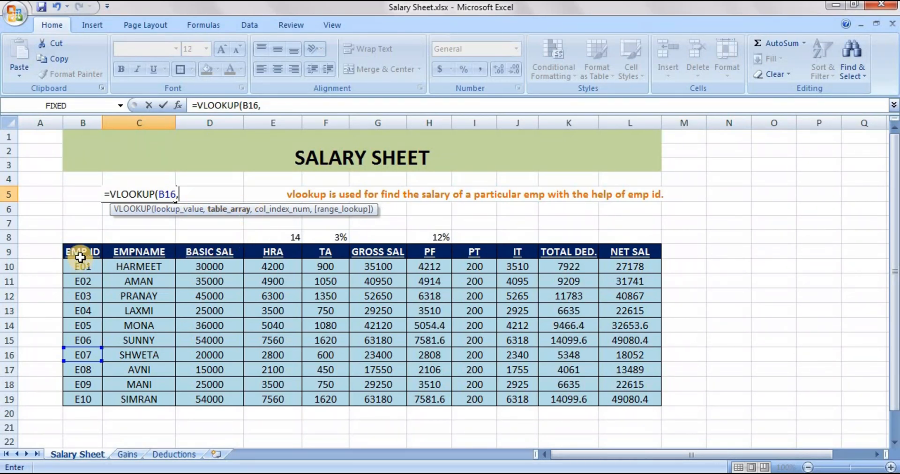
pyautogui.moveTo(80, 257); pyautogui.dragTo(656, 404)
pyautogui.write(',')
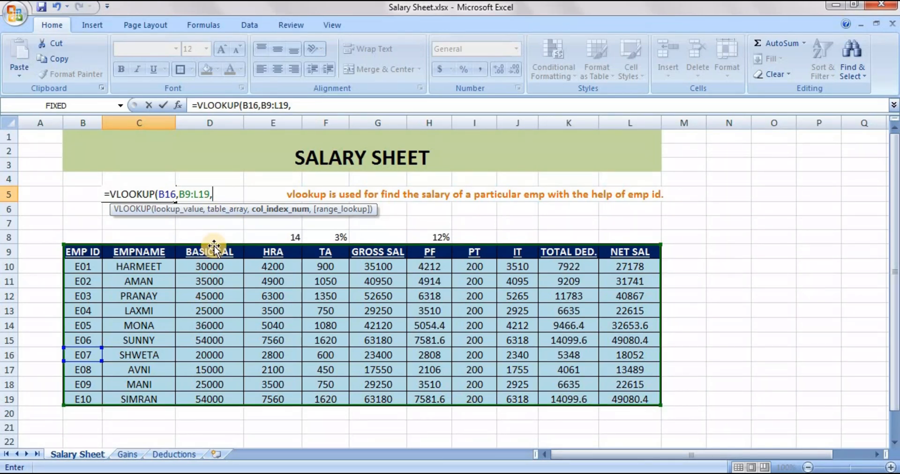
# Complete the VLOOKUP formula in C5 with column index 3 and FALSE for an exact match, and enter it
pyautogui.write('3,')
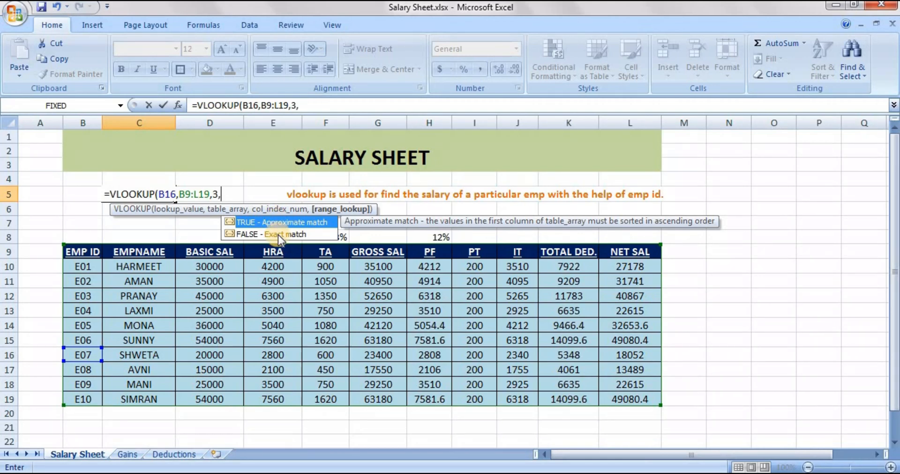
pyautogui.press('Down')
pyautogui.press('Up')
pyautogui.press('Down')
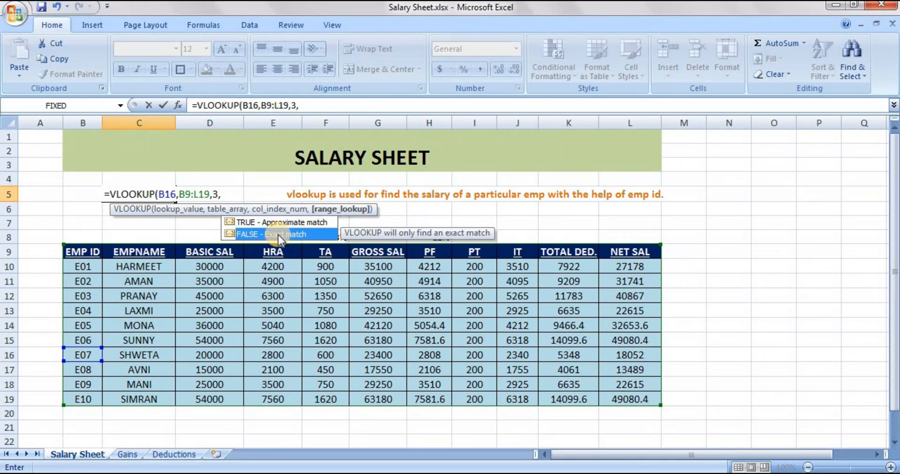
pyautogui.press('Up')
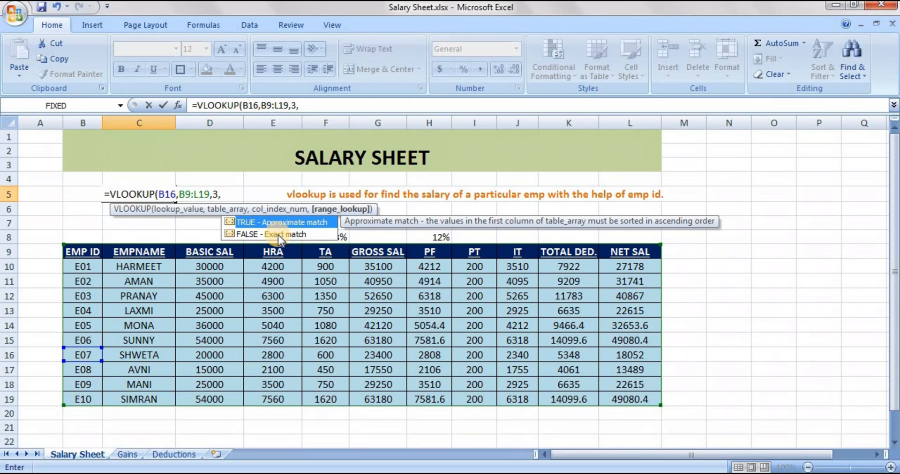
pyautogui.press('Down')
pyautogui.press('Up')
pyautogui.click(277, 235)
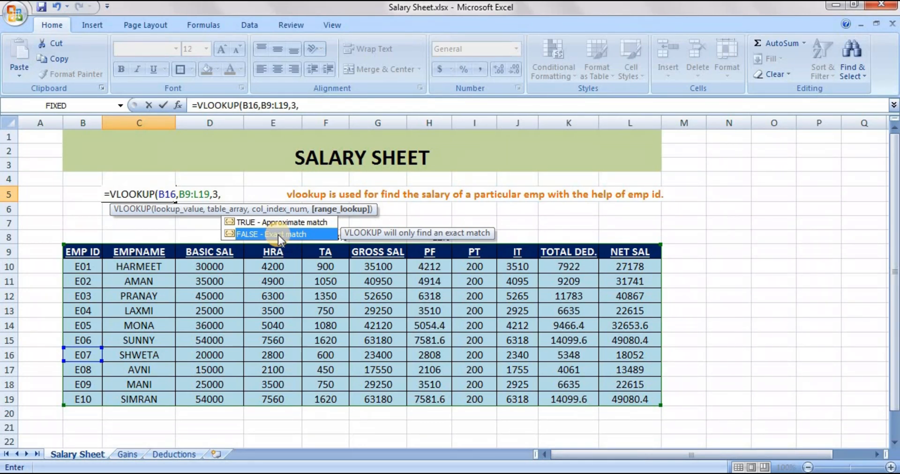
pyautogui.press('Up')
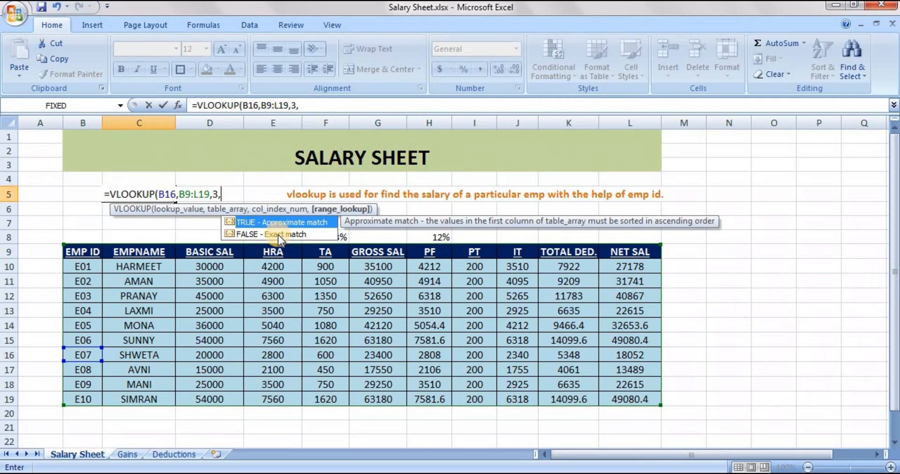
pyautogui.press('Down')
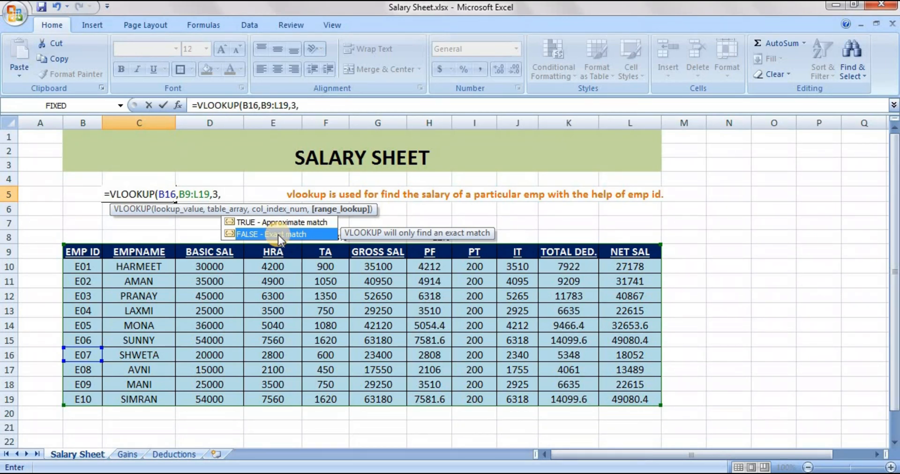
pyautogui.doubleClick(277, 235)
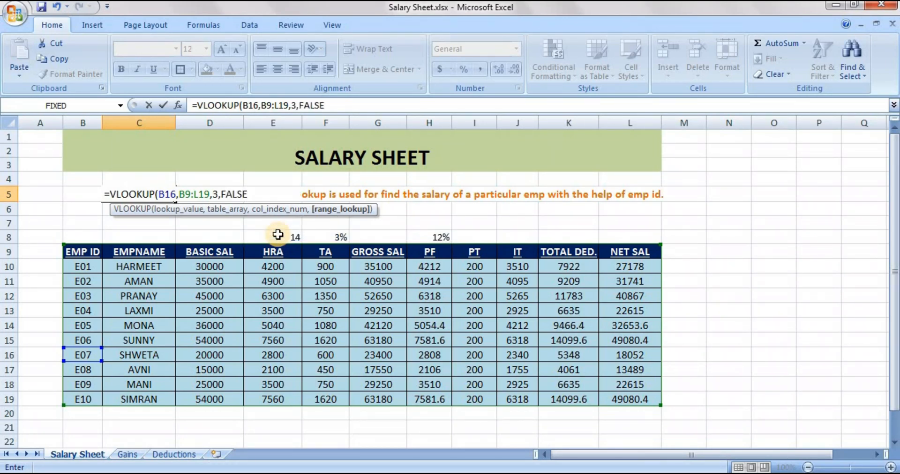
pyautogui.write(')')
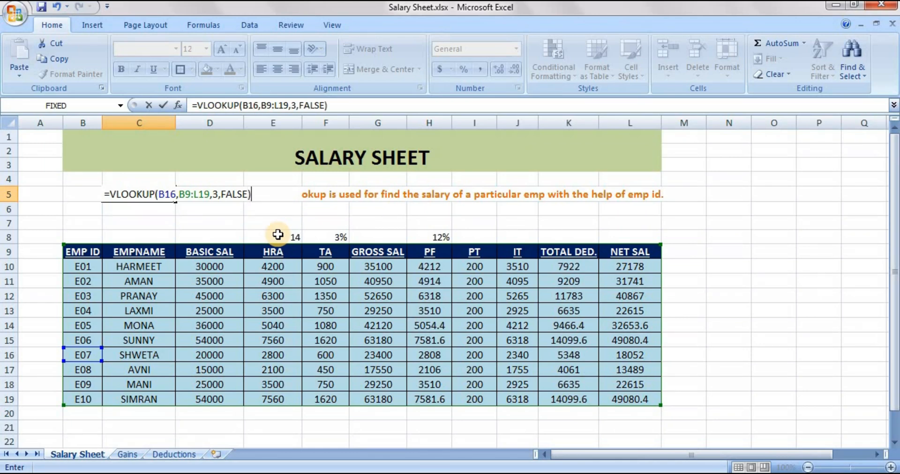
pyautogui.press('Return')
# Compare the lookup result in C5 with the basic salary of employee E07 in row 16
pyautogui.click(174, 194)
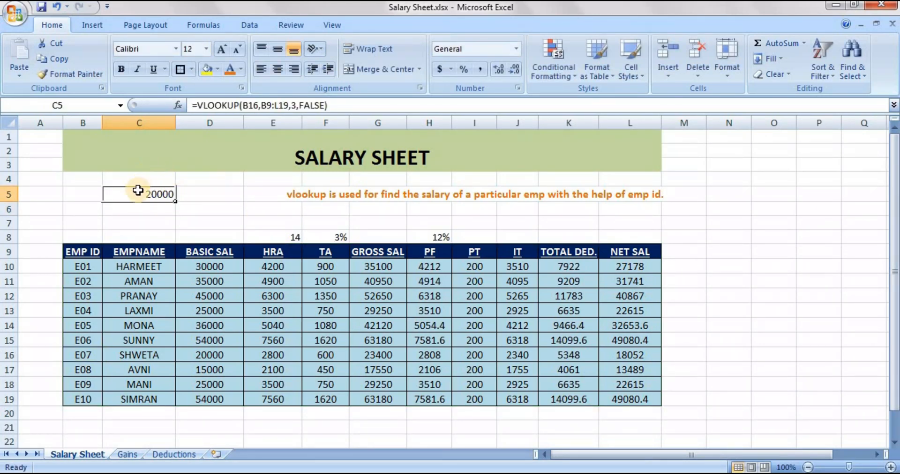
pyautogui.click(148, 355)
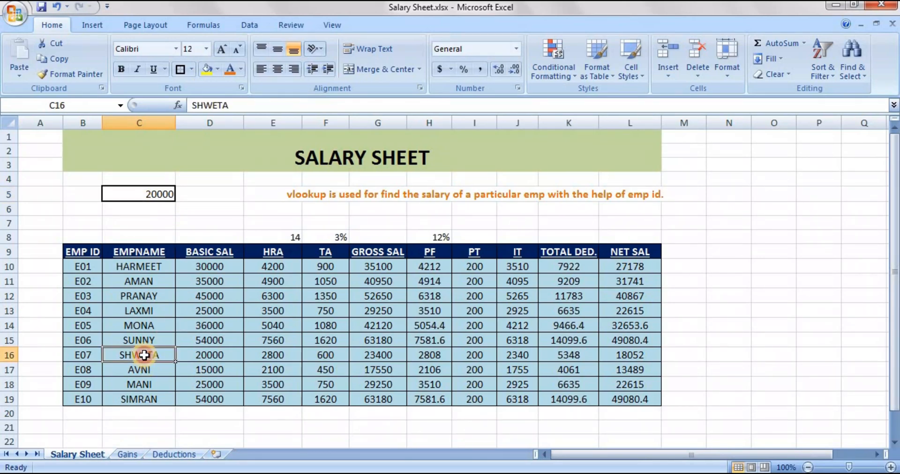
pyautogui.click(201, 356)
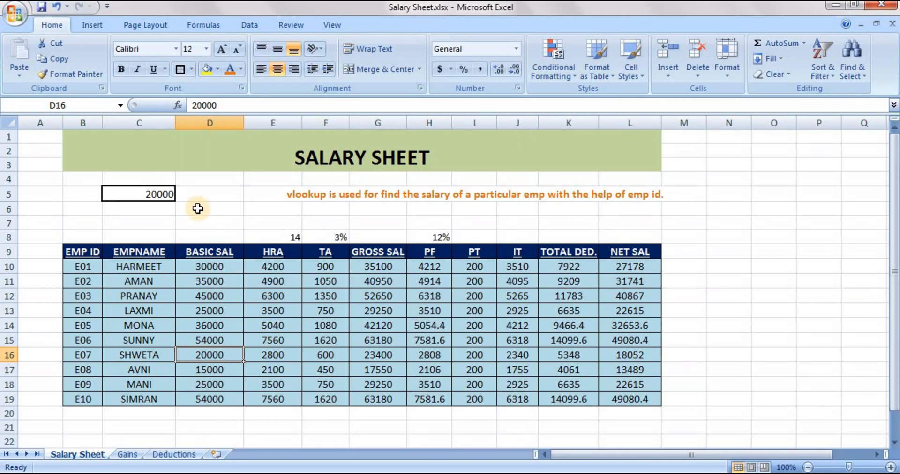
# Begin a new VLOOKUP formula in cell C5 with B14 as the lookup value and B9:L19 as the table array
pyautogui.click(162, 194)
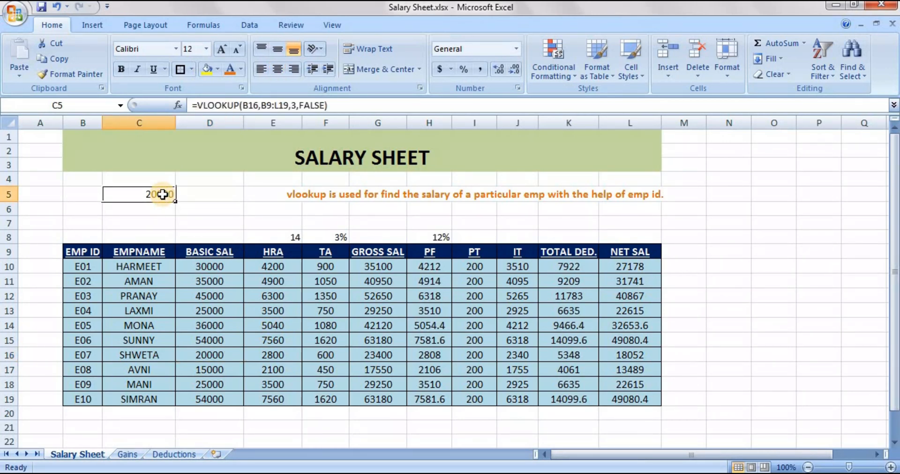
pyautogui.write('=vloo')
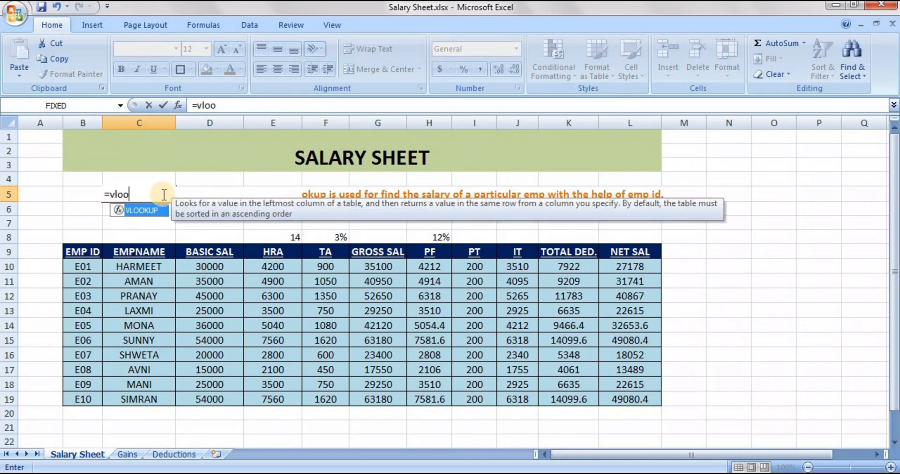
pyautogui.press('Tab')
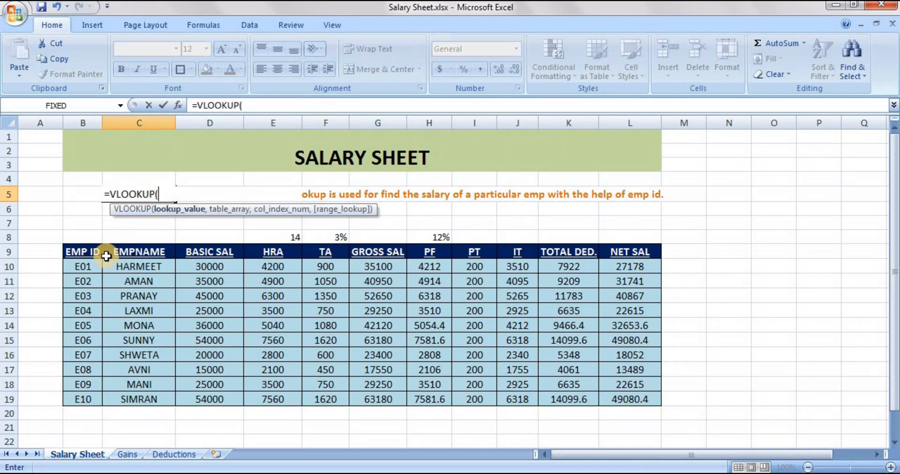
pyautogui.click(97, 324)
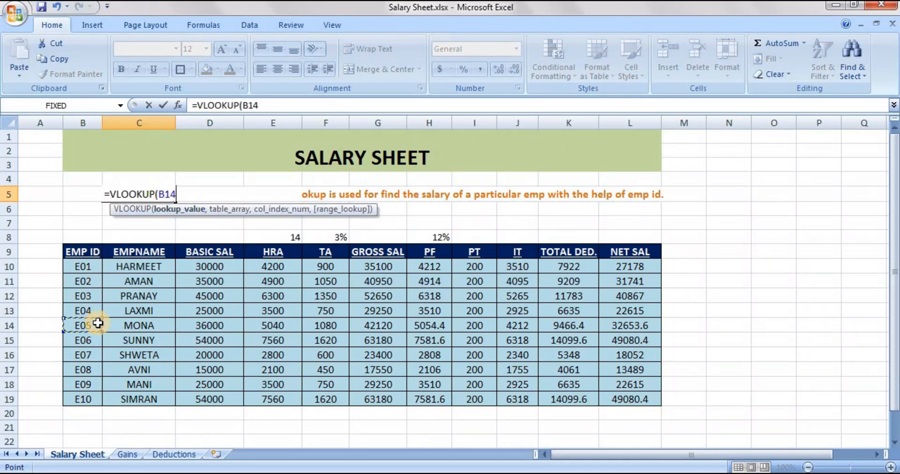
pyautogui.write(',')
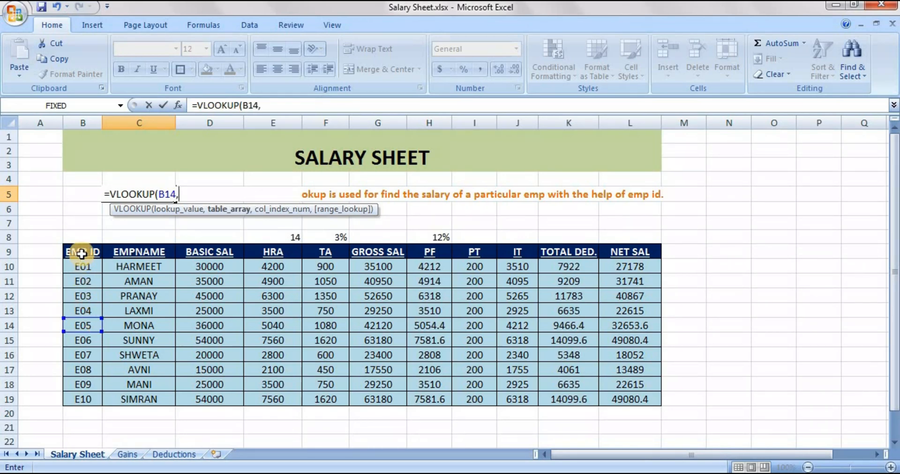
pyautogui.moveTo(82, 254); pyautogui.dragTo(656, 400)
pyautogui.write(',')
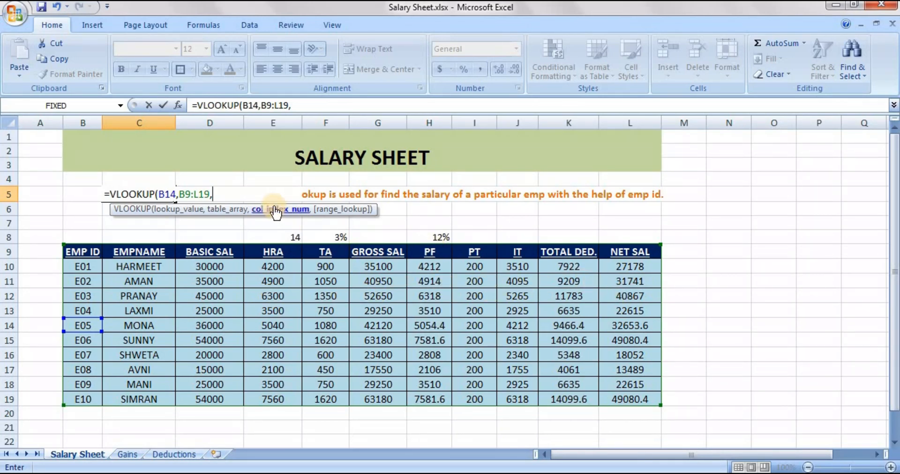
# Complete the VLOOKUP formula in C5 with column index 11 and FALSE for an exact match, and enter it
pyautogui.write('11,')
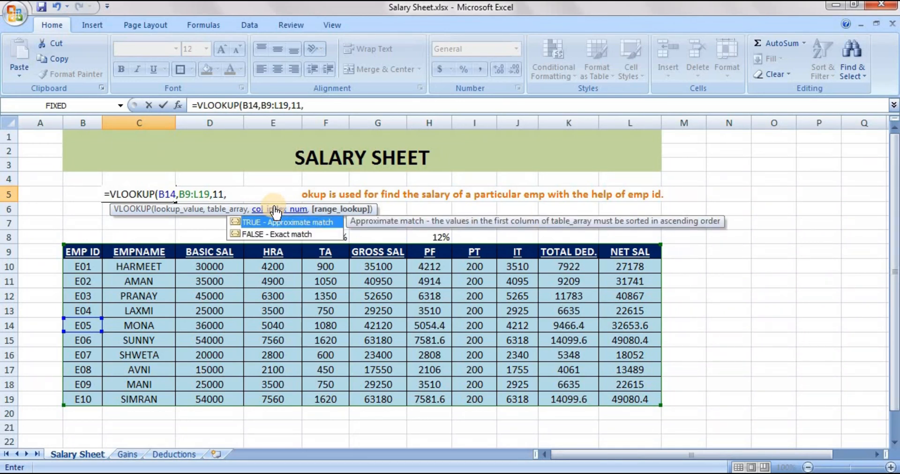
pyautogui.press('Left')
pyautogui.press('BackSpace')
pyautogui.press('BackSpace')
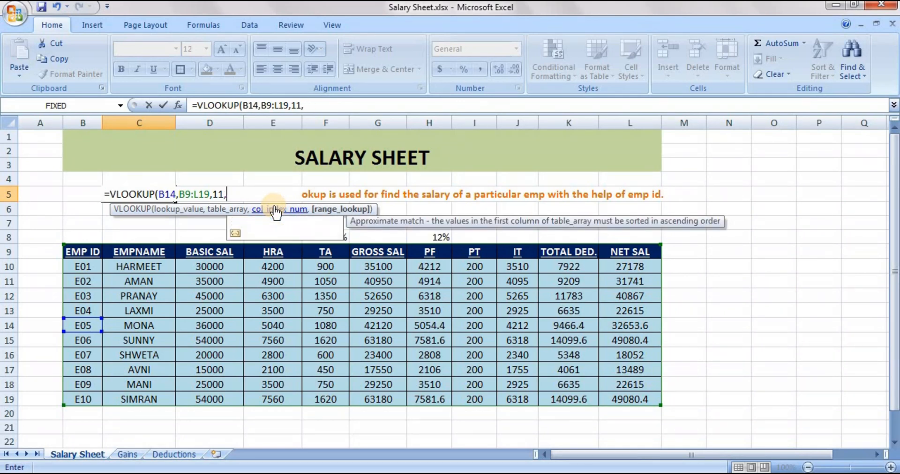
pyautogui.press('Down')
pyautogui.press('Tab')
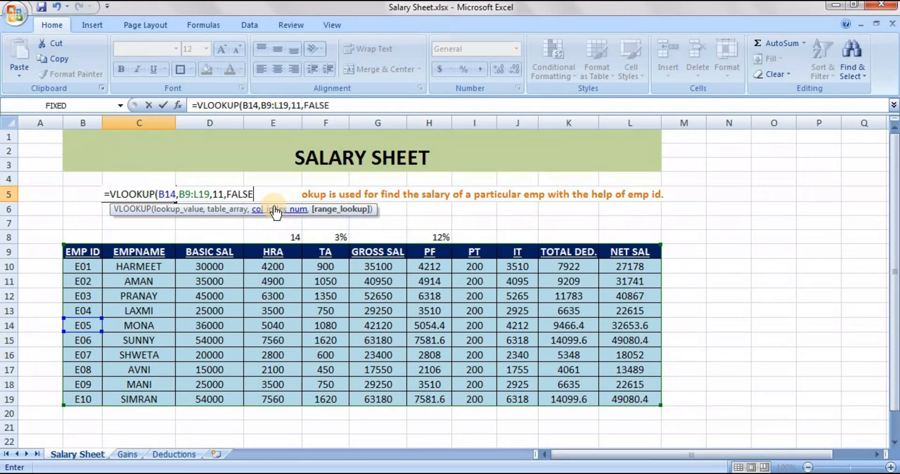
pyautogui.write(')')
pyautogui.press('Return')
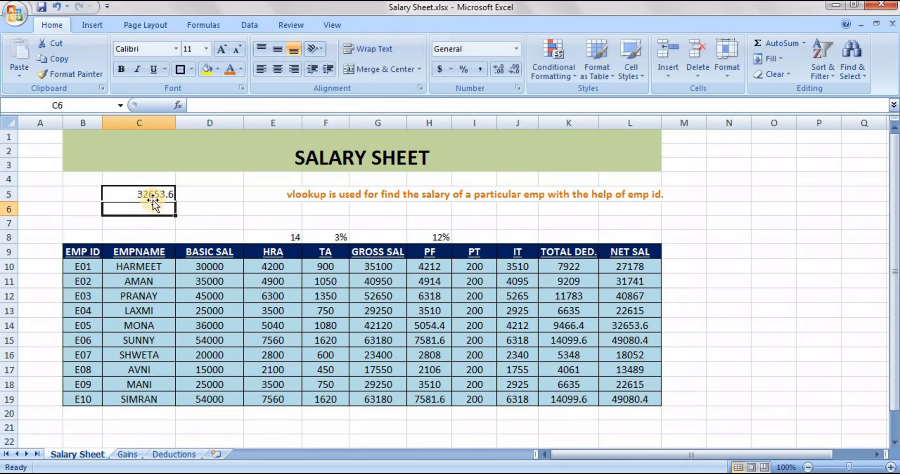
# Compare the lookup result in C5 with the net salary of employee E05 in row 14
pyautogui.click(153, 188)
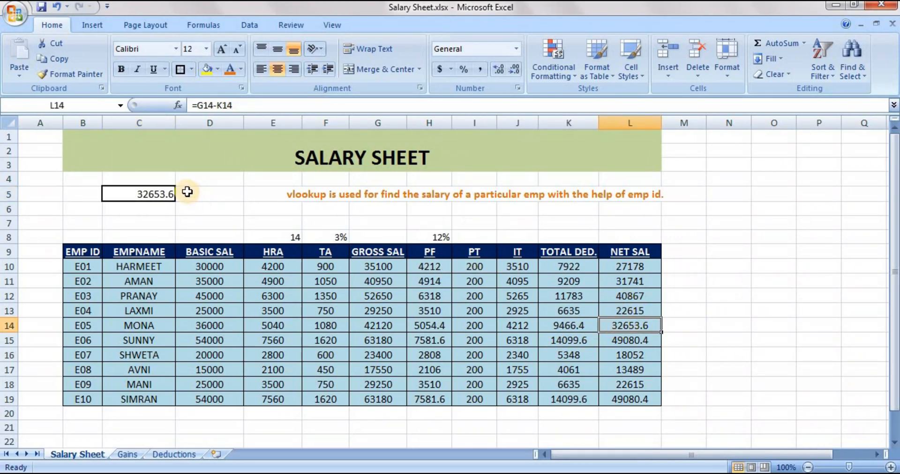
pyautogui.click(189, 192)
pyautogui.press('Left')
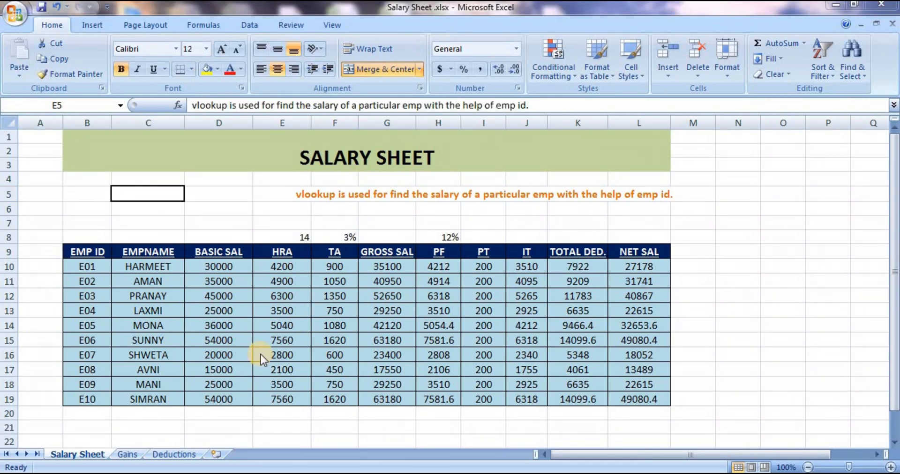
pyautogui.click(257, 205)
pyautogui.click(225, 206)
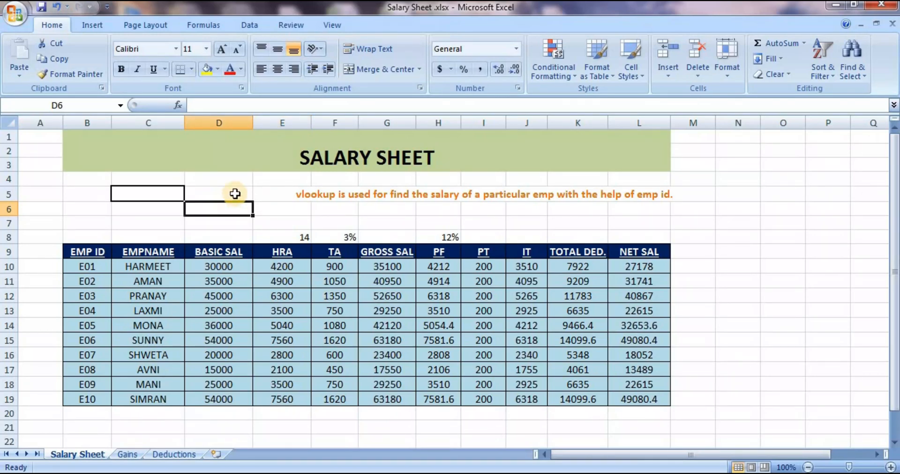
pyautogui.click(235, 194)
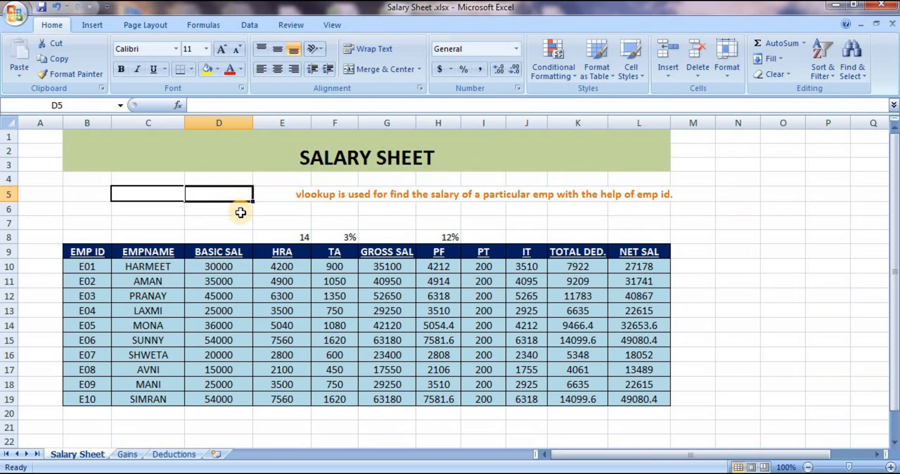
pyautogui.click(236, 208)
pyautogui.click(139, 196)
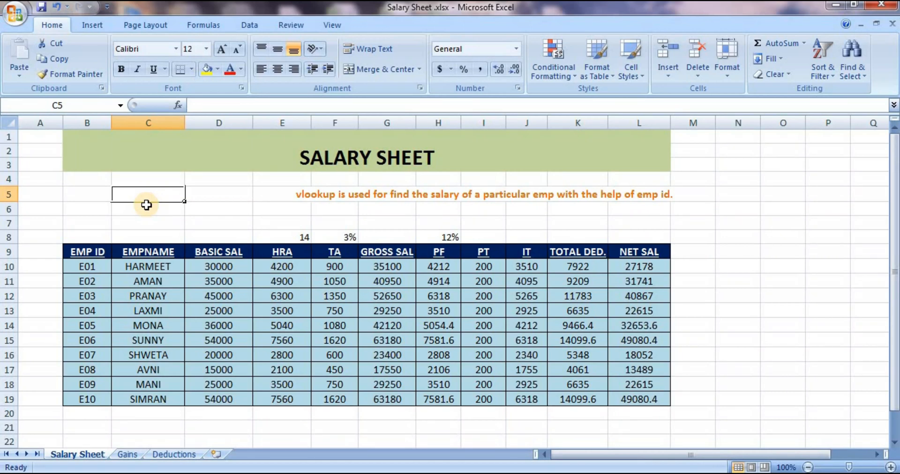
# Label cell B4 "Empl ID" and cell B5 "Net Salary"
pyautogui.click(103, 178)
pyautogui.write('Empl ID')
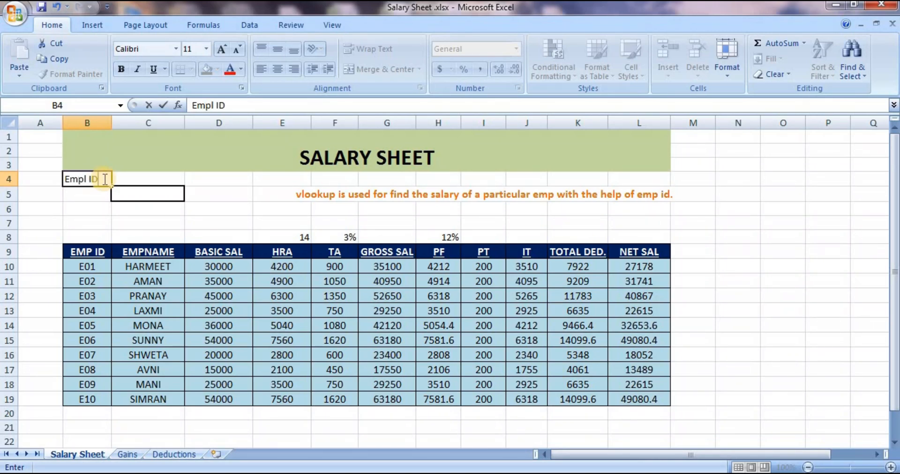
pyautogui.press('Return')
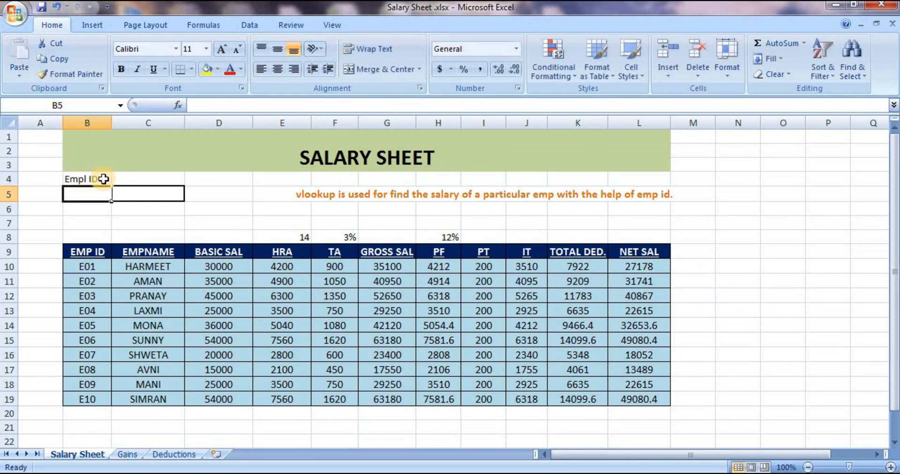
pyautogui.write('Net')
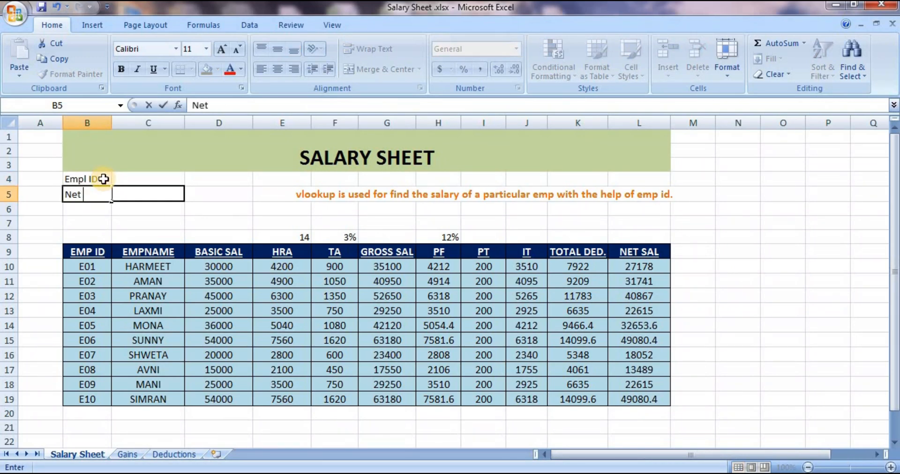
pyautogui.write(' Salary')
pyautogui.press('Right')
# Begin a VLOOKUP formula in cell C5 with the employee ID cell C4 as the lookup value
pyautogui.press('Up')
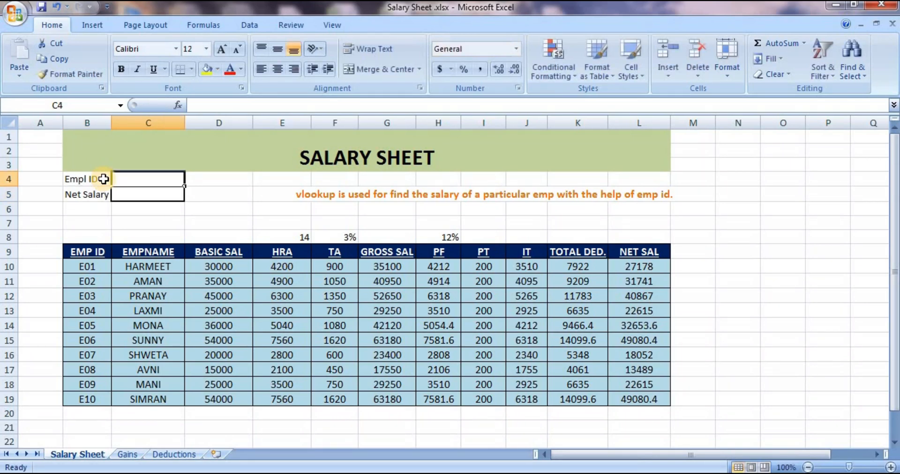
pyautogui.press('Down')
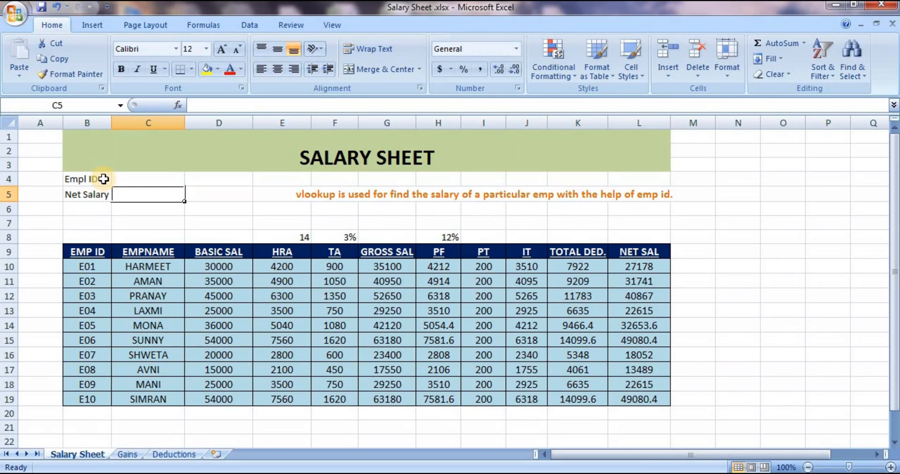
pyautogui.write('=')
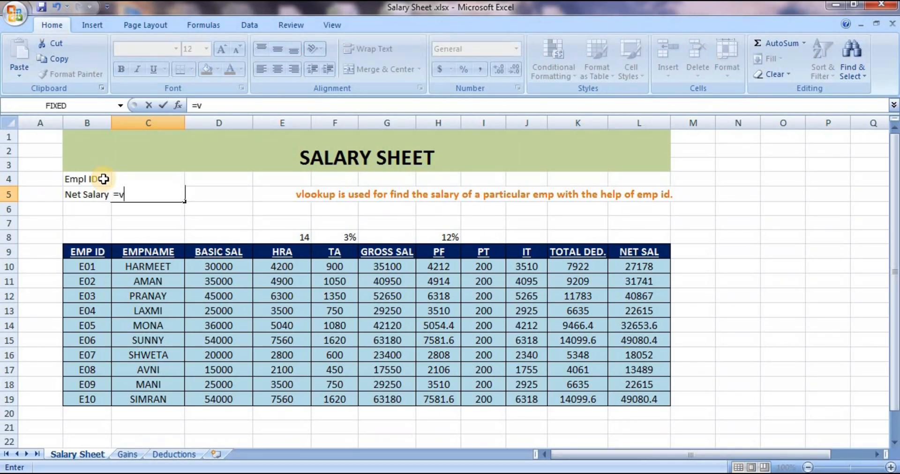
pyautogui.write('vl')
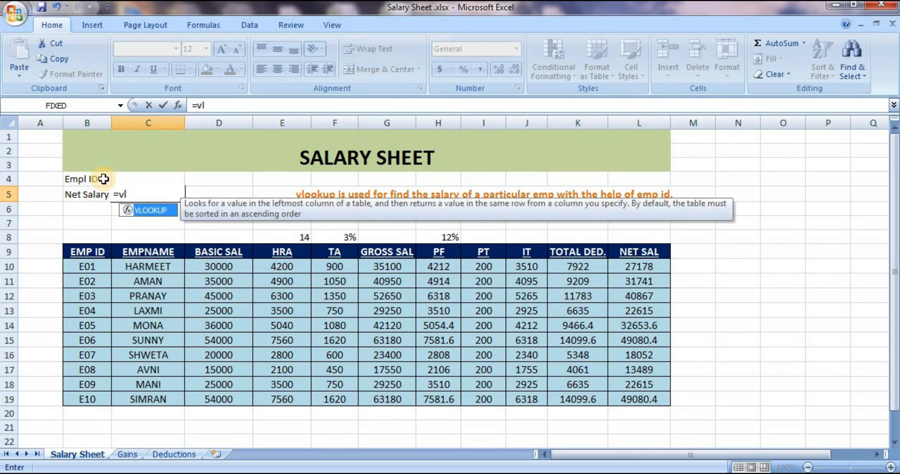
pyautogui.press('Tab')
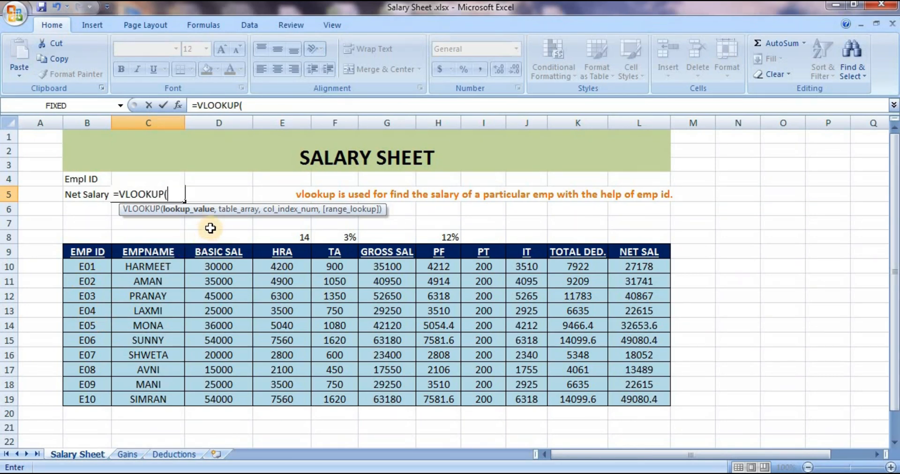
pyautogui.click(166, 178)
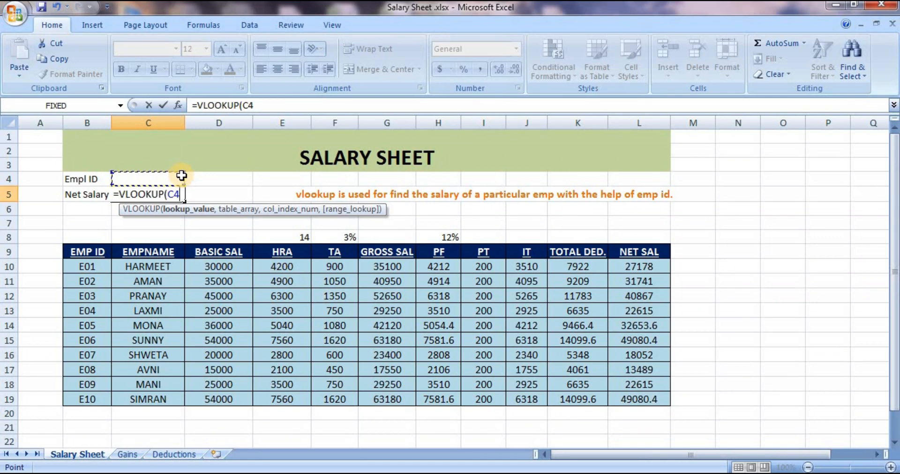
pyautogui.write(',')
# Set the table array of the VLOOKUP formula to the whole salary table, B9:L19
pyautogui.click(91, 253)
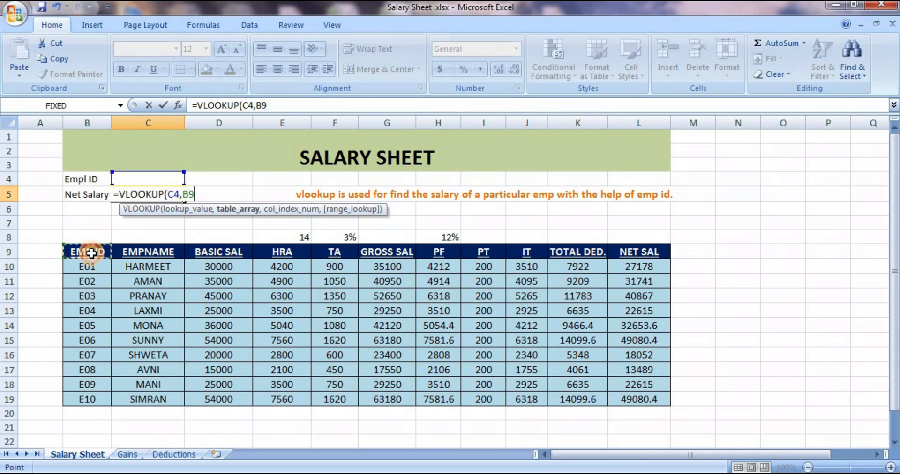
pyautogui.hotkey('shift', 'Down')
pyautogui.hotkey('shift', 'Down')
pyautogui.hotkey('shift', 'Down')
pyautogui.hotkey('shift', 'Down')
pyautogui.hotkey('shift', 'Down')
pyautogui.hotkey('shift', 'Down')
pyautogui.hotkey('shift', 'Down')
pyautogui.hotkey('shift', 'Right')
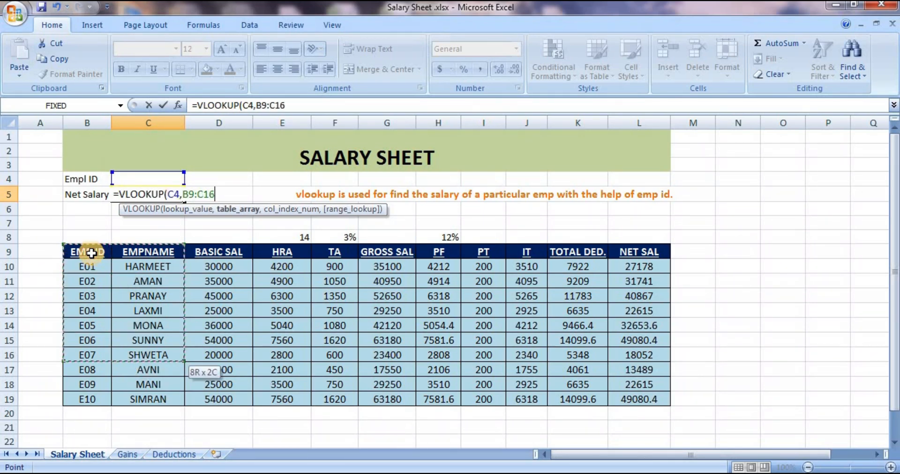
pyautogui.hotkey('shift', 'Right')
pyautogui.hotkey('shift', 'Right')
pyautogui.hotkey('shift', 'Right')
pyautogui.hotkey('shift', 'Right')
pyautogui.hotkey('shift', 'Right')
pyautogui.hotkey('shift', 'Right')
pyautogui.hotkey('shift', 'Right')
pyautogui.hotkey('shift', 'Right')
pyautogui.hotkey('shift', 'Right')
pyautogui.hotkey('shift', 'Down')
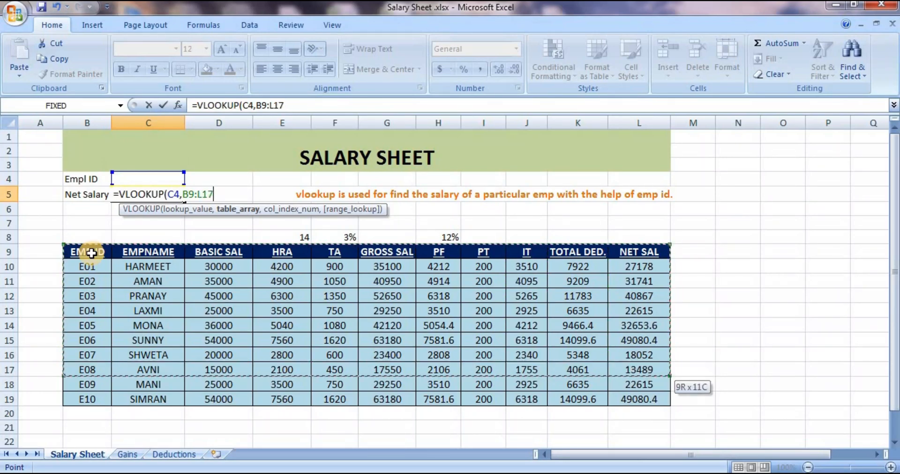
pyautogui.hotkey('shift', 'Down')
pyautogui.hotkey('shift', 'Down')
pyautogui.write(',1')
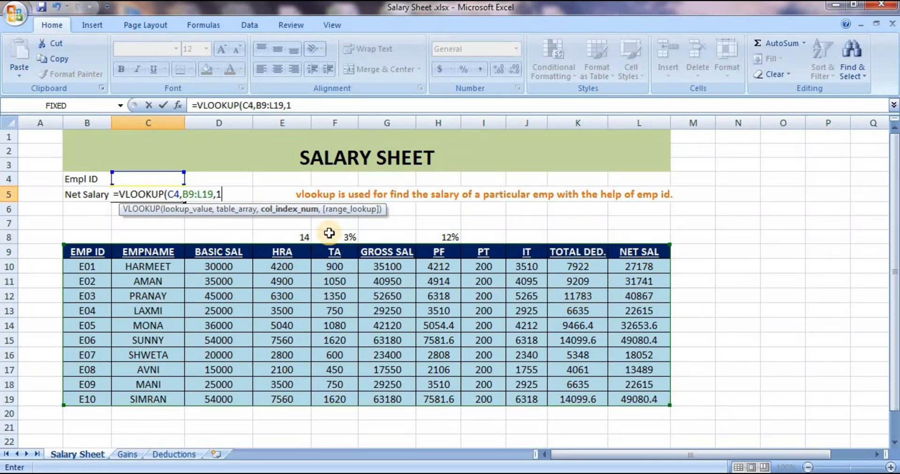
# Finish the C4-based VLOOKUP formula with column index 11 and FALSE for an exact match, and enter it
pyautogui.write(',')
pyautogui.press('Down')
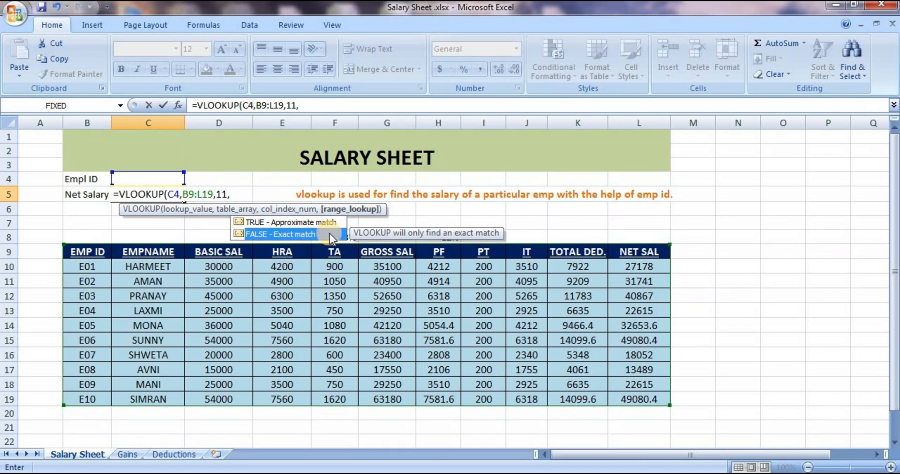
pyautogui.press('Tab')
pyautogui.write(')')
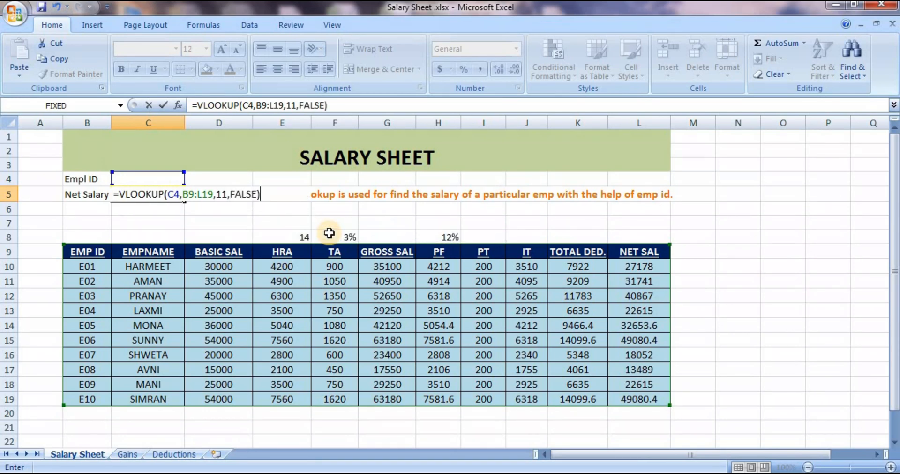
pyautogui.press('Return')
pyautogui.click(199, 196)
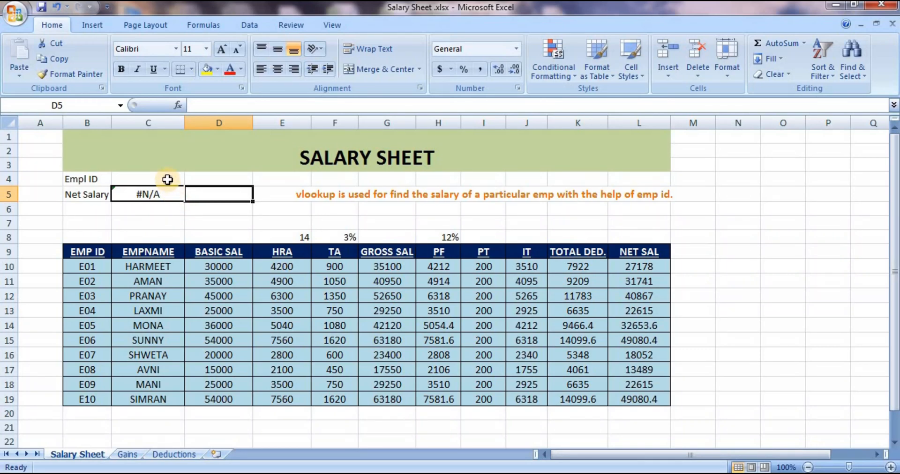
# Enter employee ID E01 in cell C4 to look up that employee's net salary
pyautogui.click(167, 179)
pyautogui.write('E01')
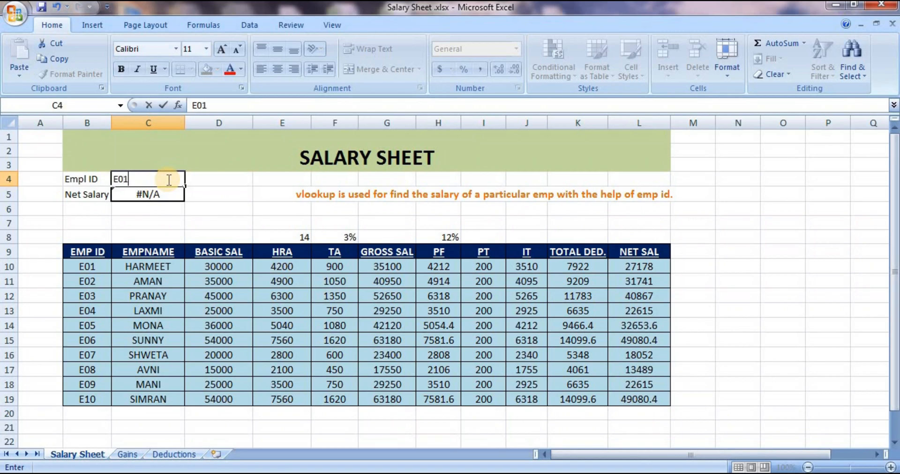
pyautogui.press('Return')
pyautogui.click(202, 194)
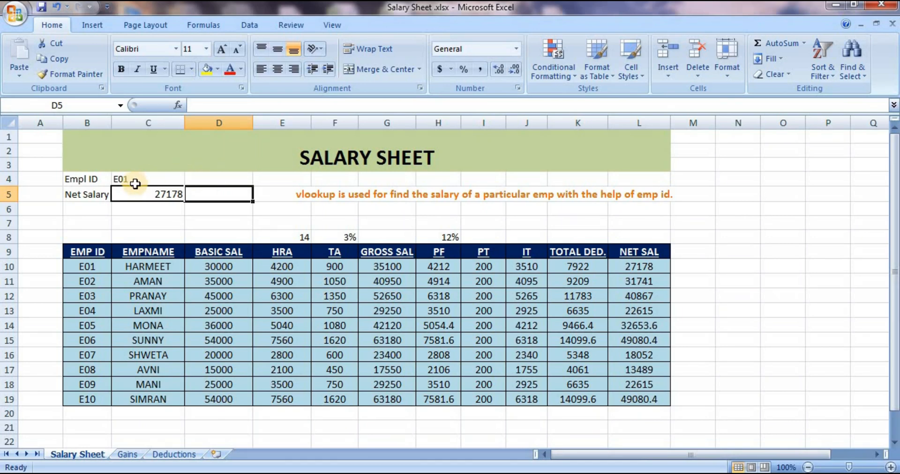
# Change the employee ID in cell C4 to E10 to look up that employee's net salary
pyautogui.click(156, 181)
pyautogui.write('E')
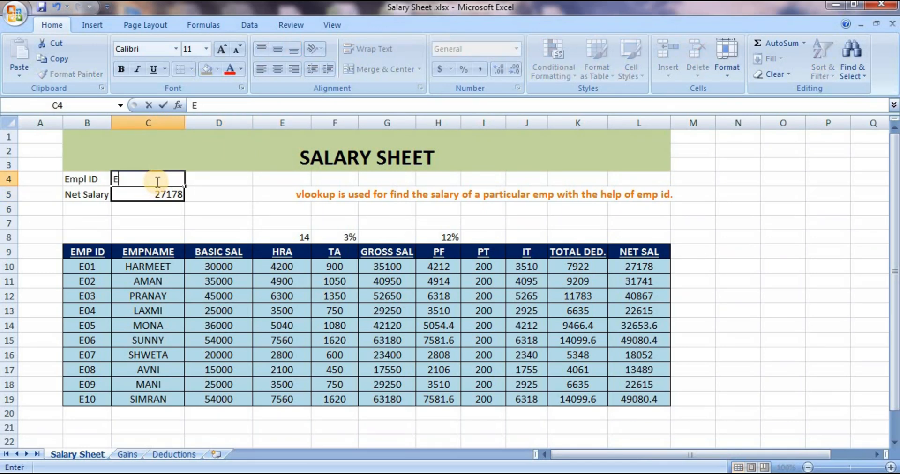
pyautogui.write('10')
pyautogui.press('Return')
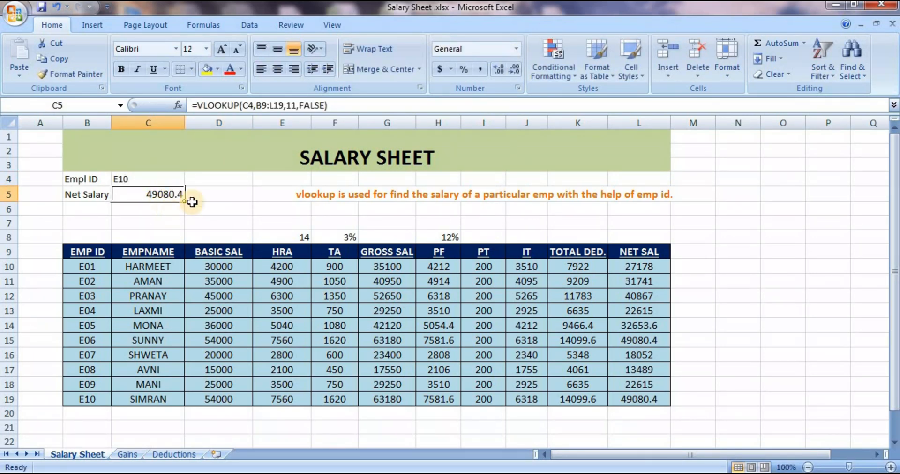
pyautogui.click(208, 208)
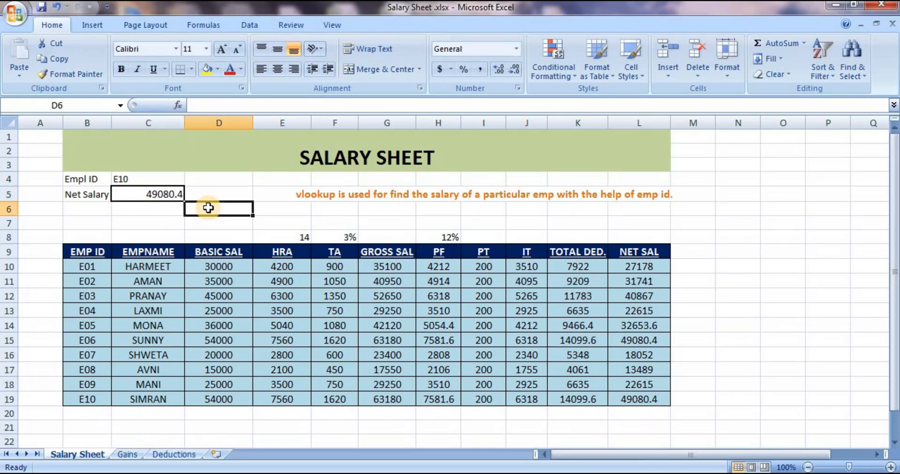
pyautogui.click(177, 182)
pyautogui.click(198, 193)
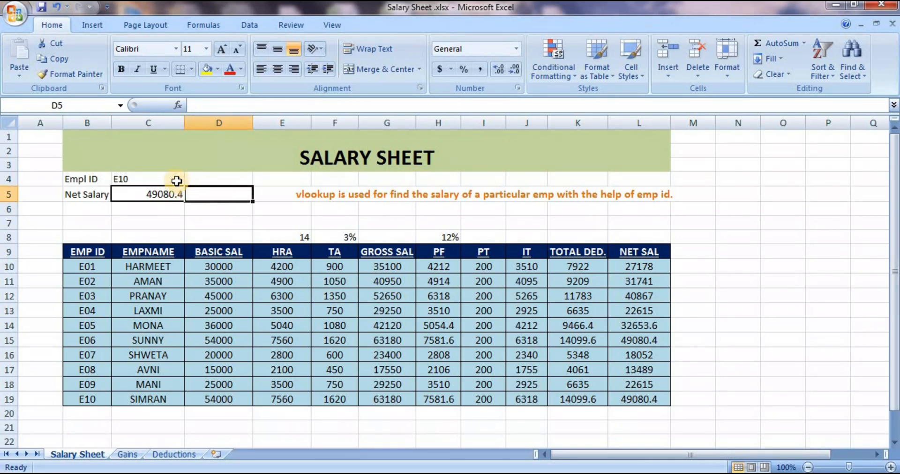
pyautogui.click(176, 181)
pyautogui.click(203, 190)
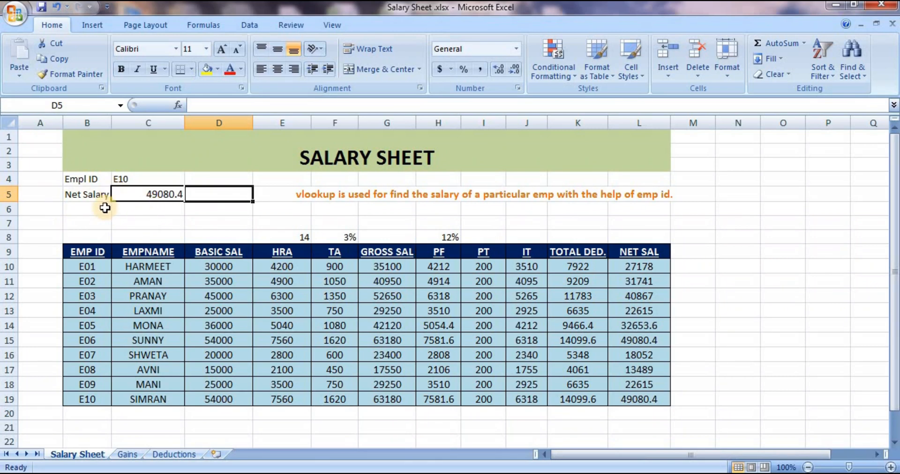
# Change the column index of the VLOOKUP formula in cell C5 to 10 to return the employee's total deduction
pyautogui.click(169, 191)
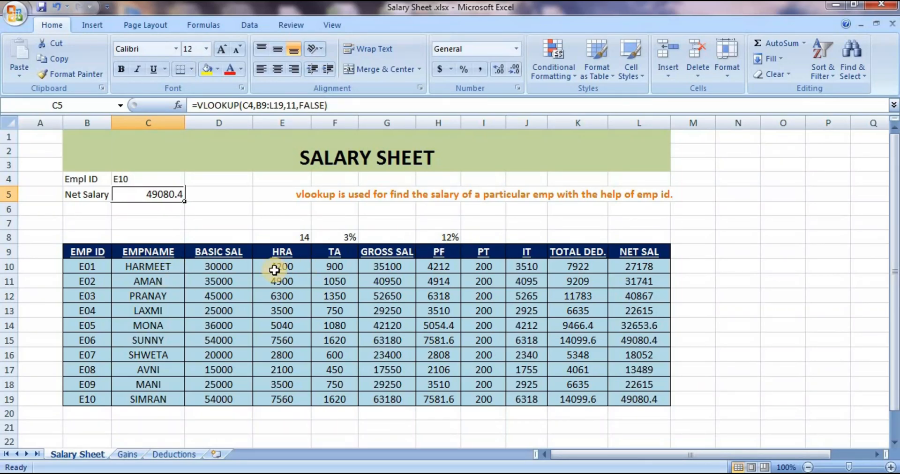
pyautogui.click(296, 105)
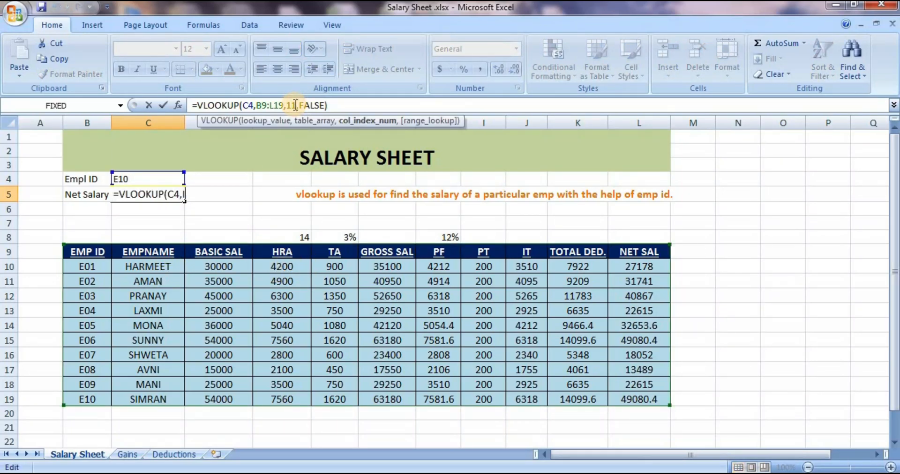
pyautogui.press('BackSpace')
pyautogui.write('0')
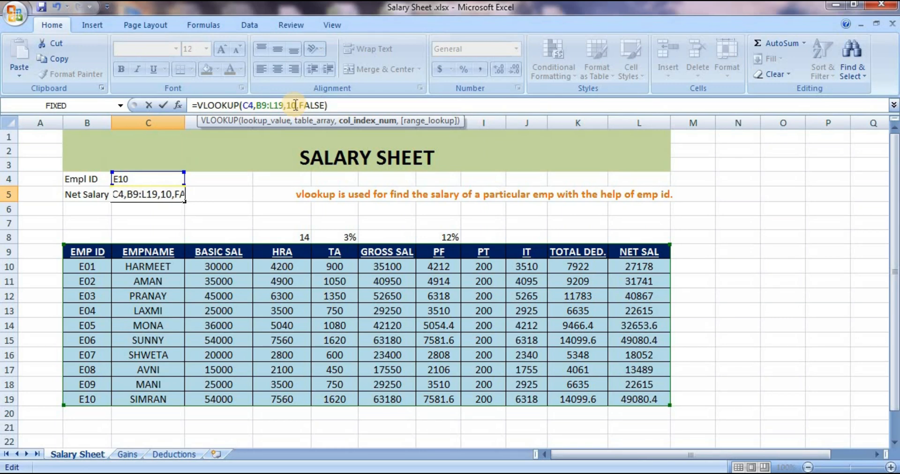
pyautogui.press('Return')
# Review the lookup value, table array and column index arguments of the VLOOKUP formula in cell C5, and re-enter the formula
pyautogui.click(140, 194)
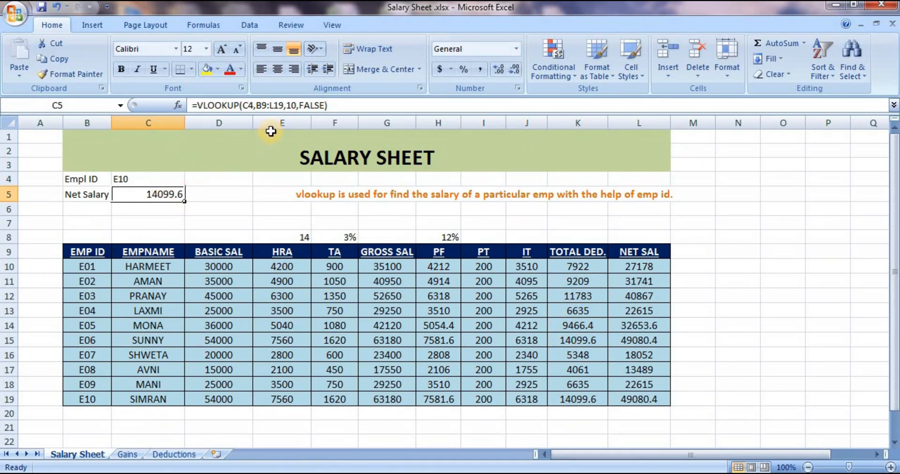
pyautogui.click(261, 105)
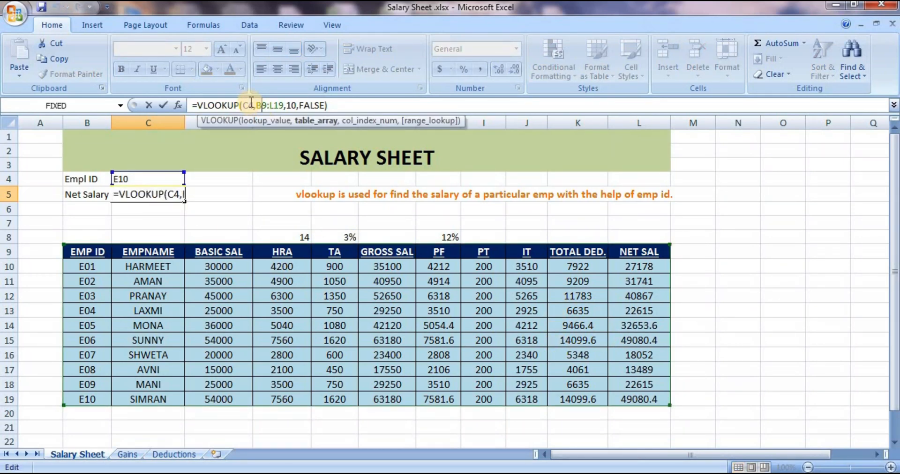
pyautogui.click(252, 104)
pyautogui.click(274, 107)
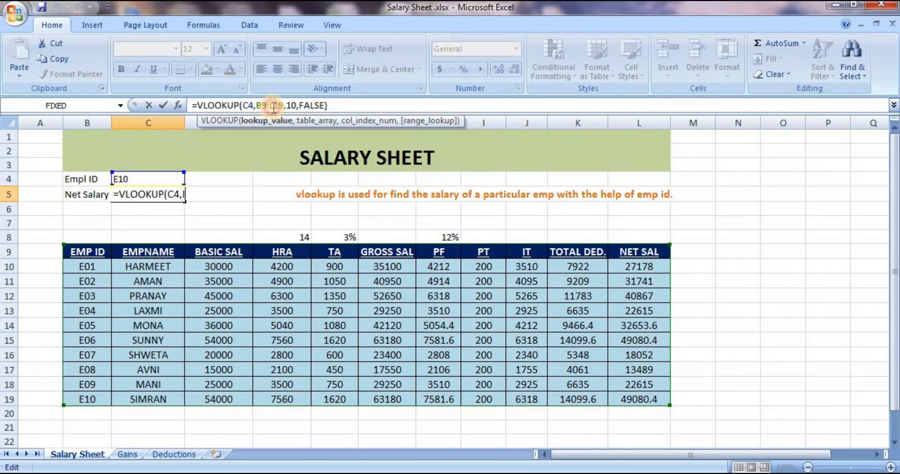
pyautogui.click(291, 104)
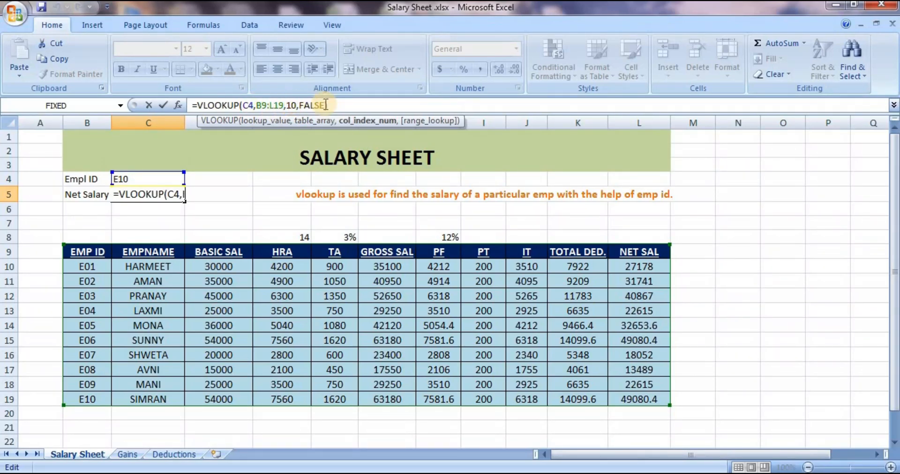
pyautogui.write(')')
pyautogui.press('Return')
pyautogui.click(254, 194)
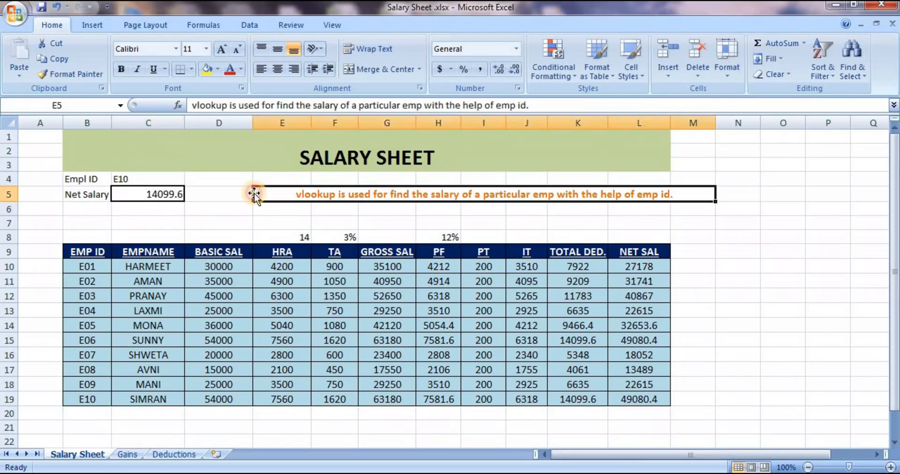
pyautogui.click(256, 207)
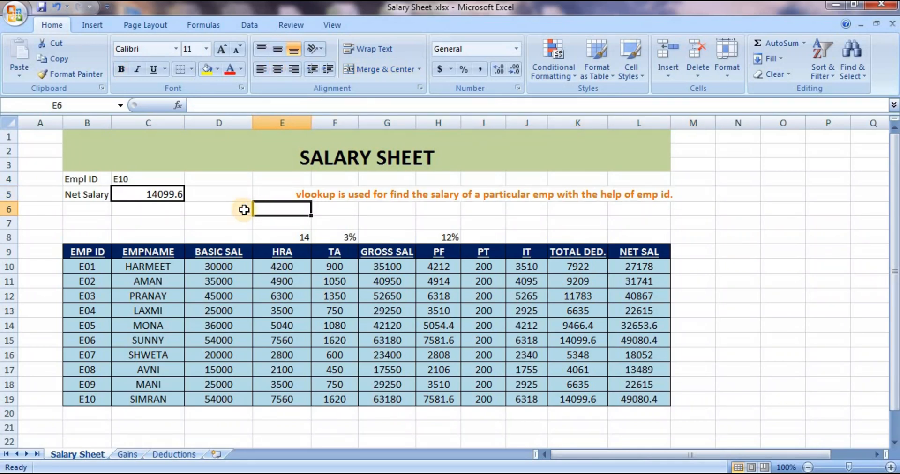
pyautogui.click(348, 209)
pyautogui.click(393, 219)
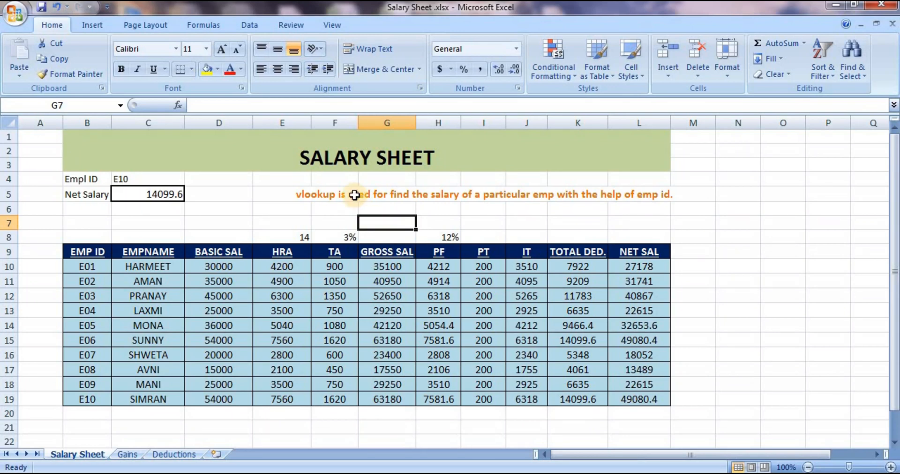
pyautogui.click(354, 195)
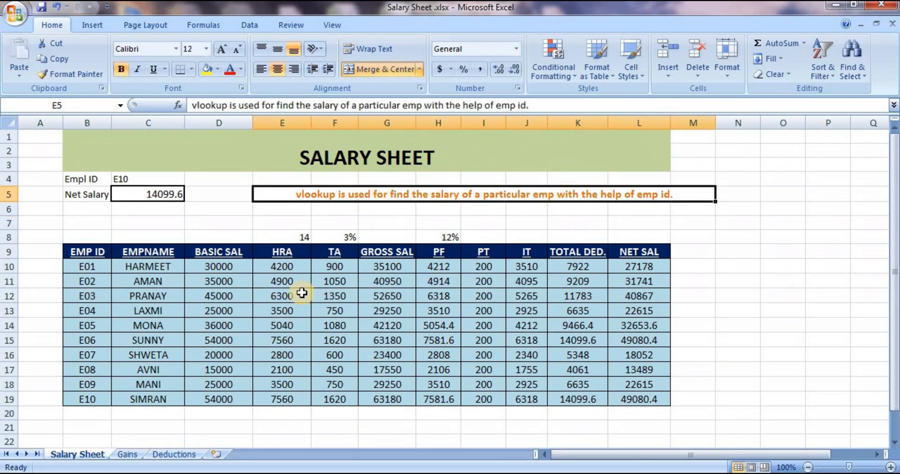